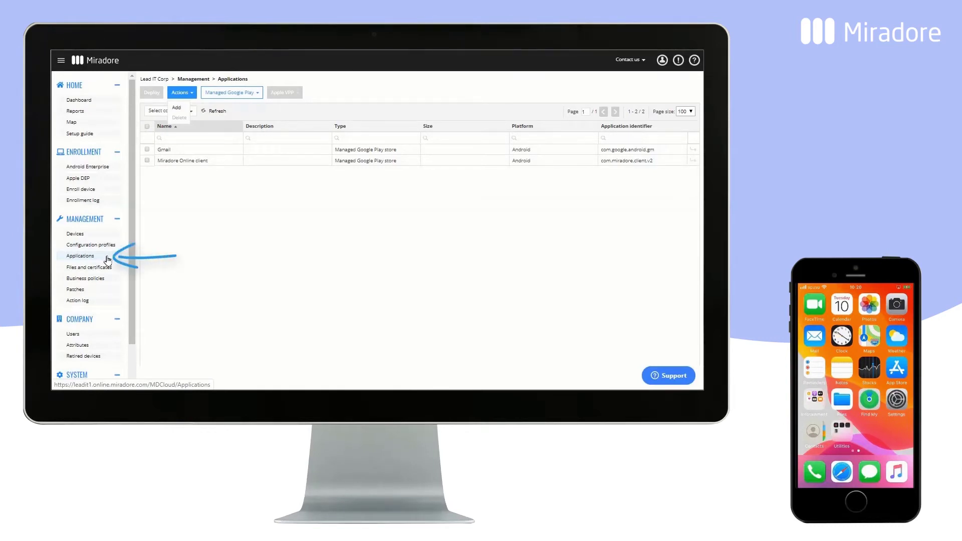
# - Start a new application with Add from the Applications page's Actions menu
pyautogui.click(179, 93)
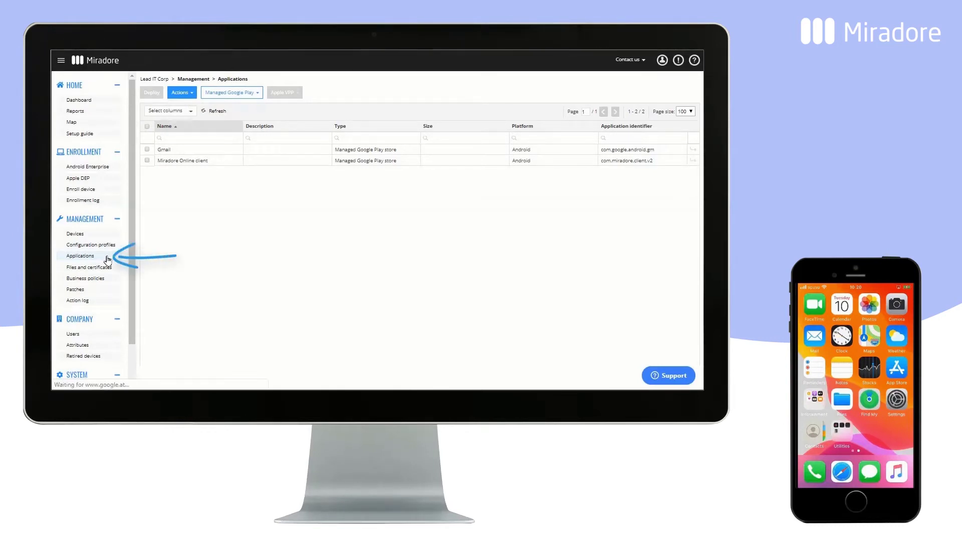
pyautogui.click(180, 94)
pyautogui.click(178, 110)
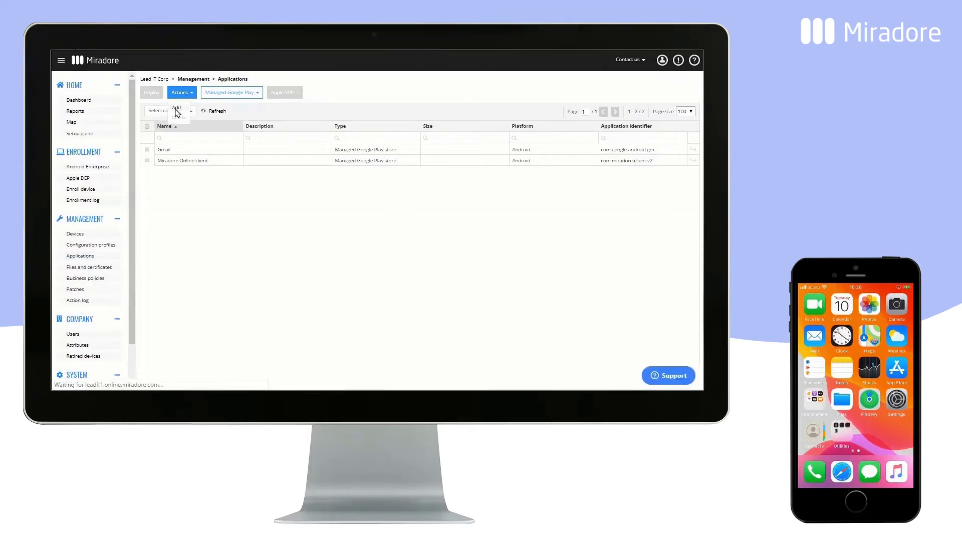
# - Pick iOS, compare the In-house and App Store types, then cancel the wizard
pyautogui.click(151, 137)
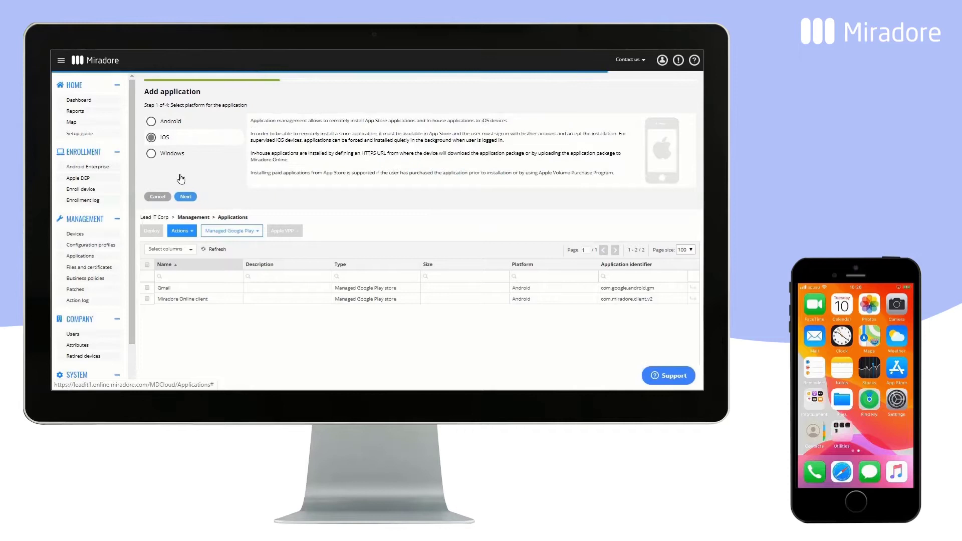
pyautogui.click(185, 197)
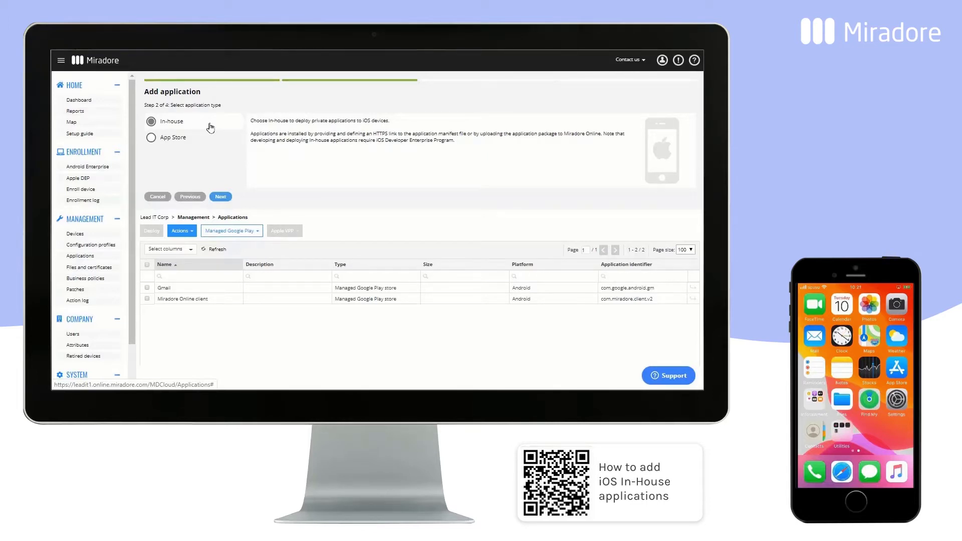
pyautogui.click(203, 141)
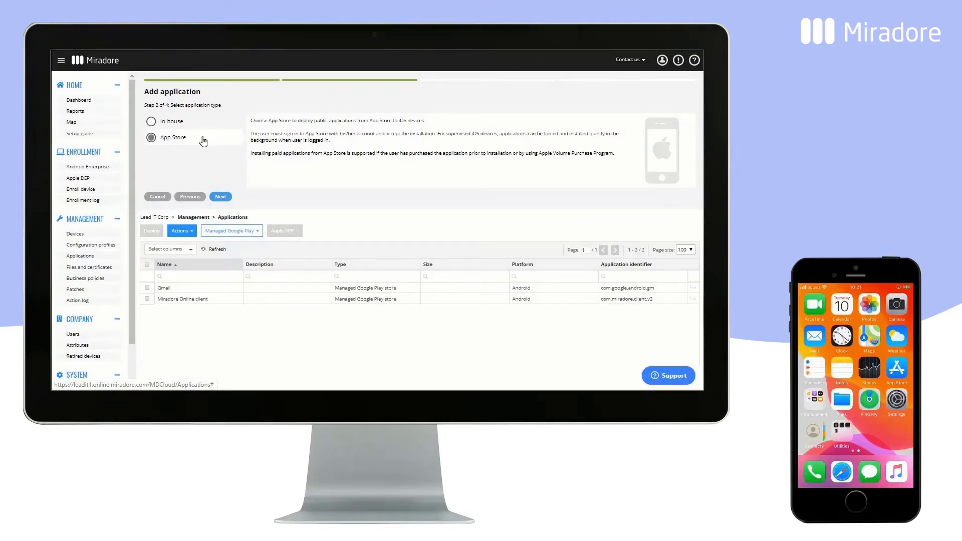
pyautogui.click(158, 196)
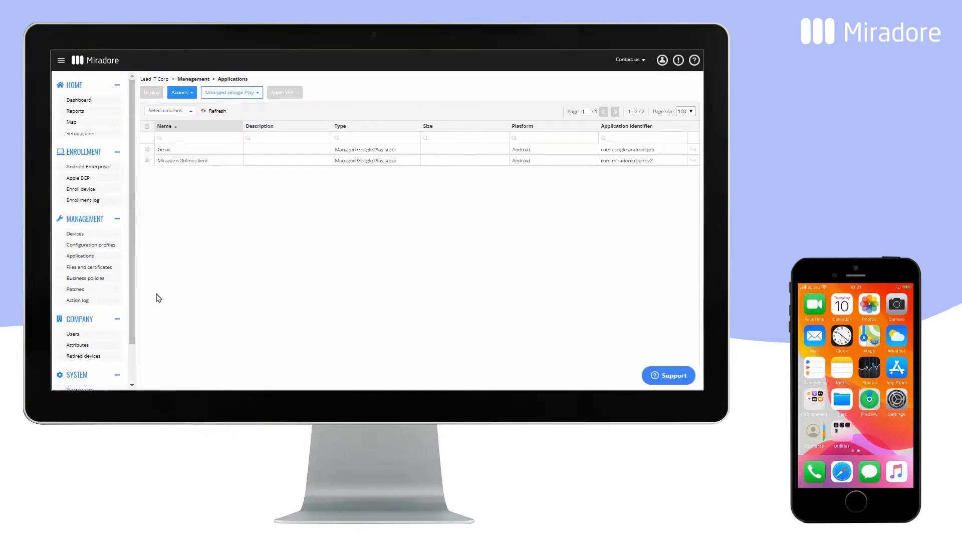
# - Begin configuring Apple Volume Purchase Program from the Infrastructure diagram
pyautogui.scroll(-2, 130, 374)
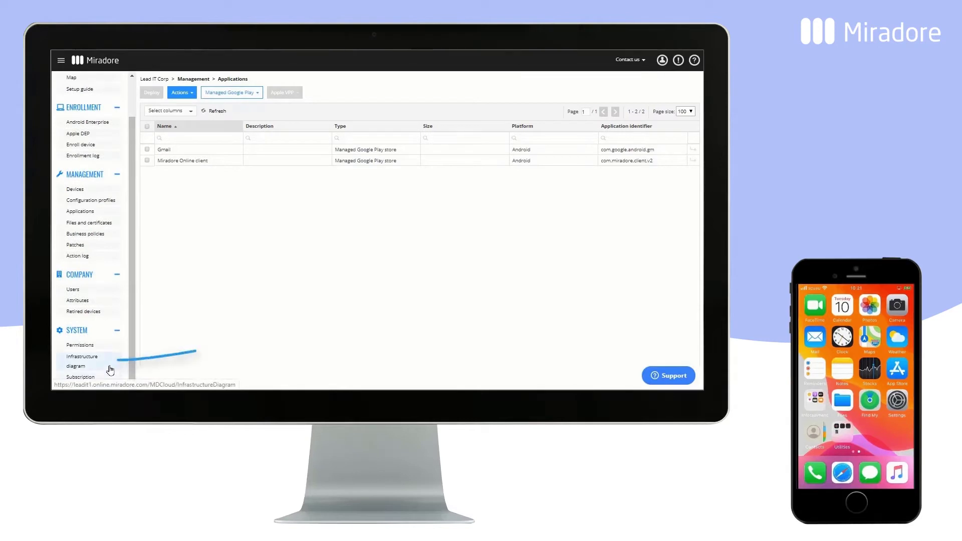
pyautogui.click(111, 369)
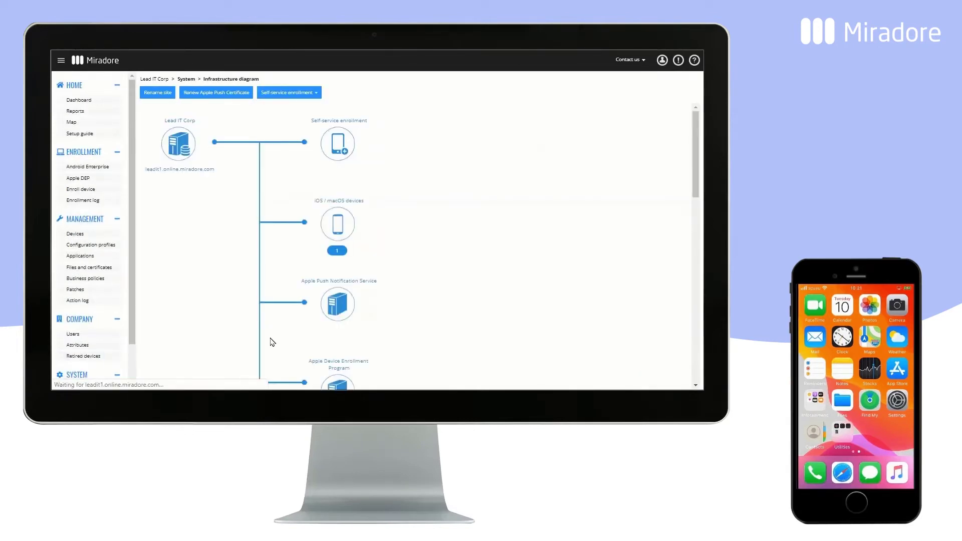
pyautogui.scroll(-4, 392, 321)
pyautogui.click(359, 278)
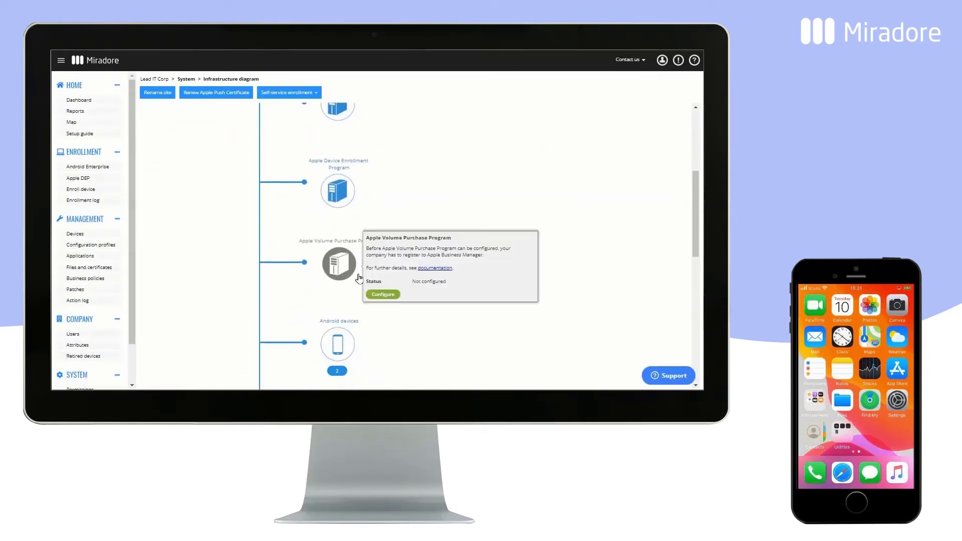
pyautogui.click(383, 295)
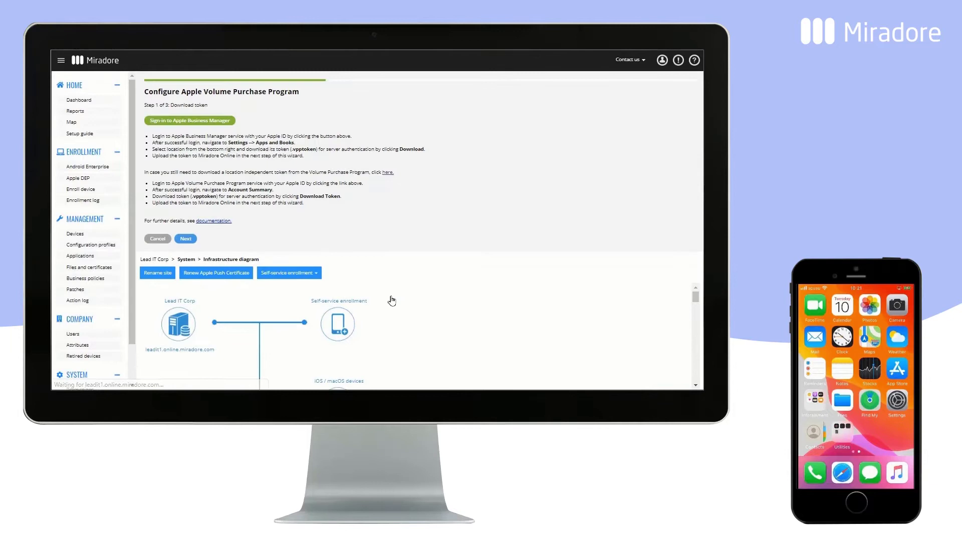
# - Sign in to Apple Business Manager and download the Lead IT Corp server token
pyautogui.click(227, 122)
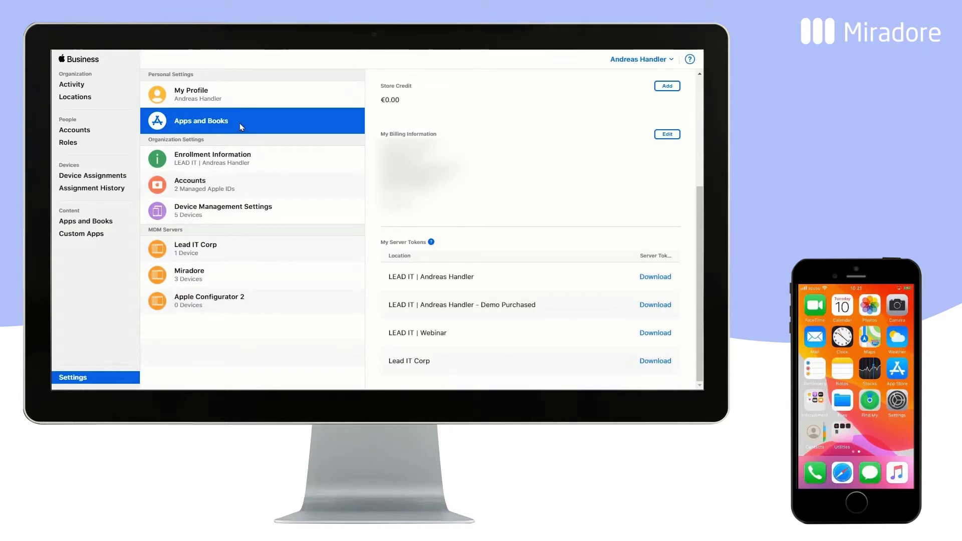
pyautogui.click(648, 365)
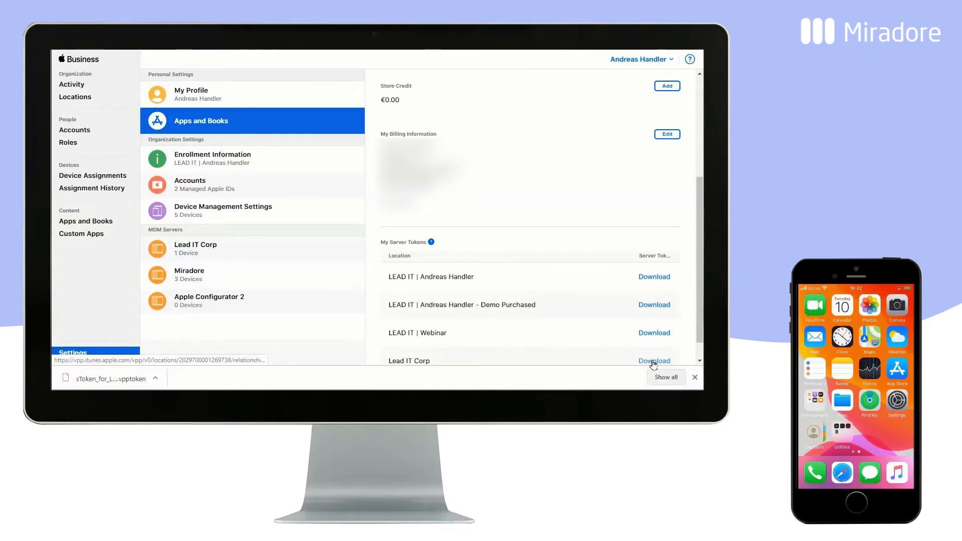
# - Upload the downloaded .vpptoken file in Miradore to finish the VPP configuration
pyautogui.hotkey('ctrl', 'w')
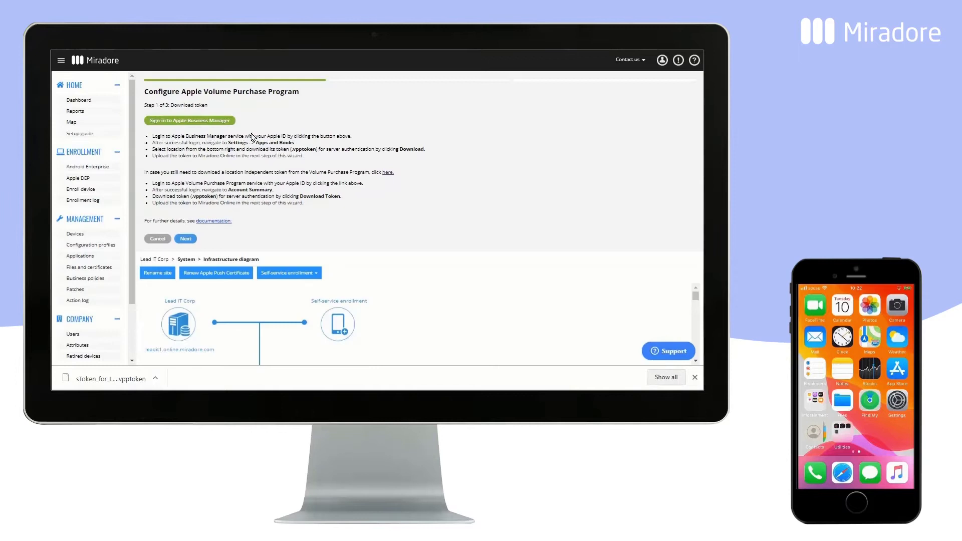
pyautogui.click(186, 239)
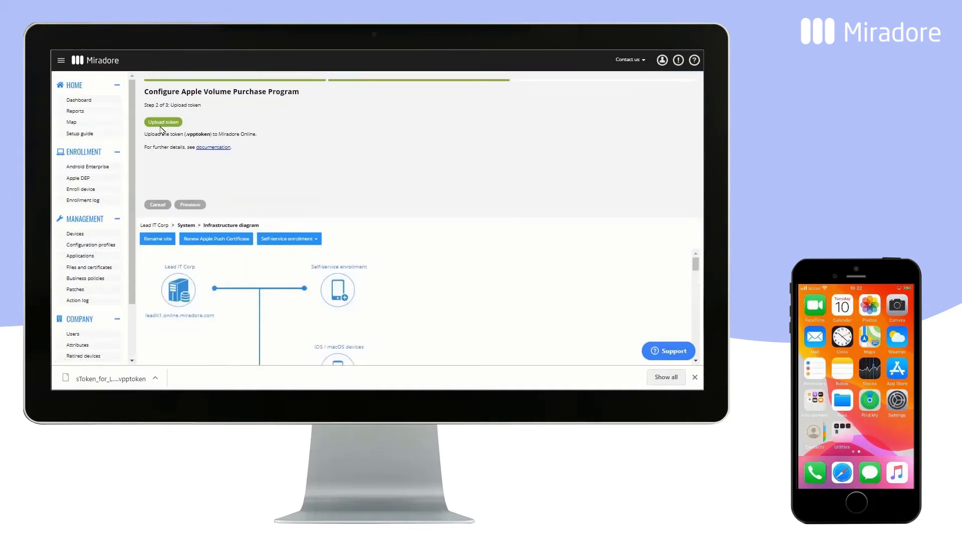
pyautogui.click(163, 125)
pyautogui.doubleClick(258, 180)
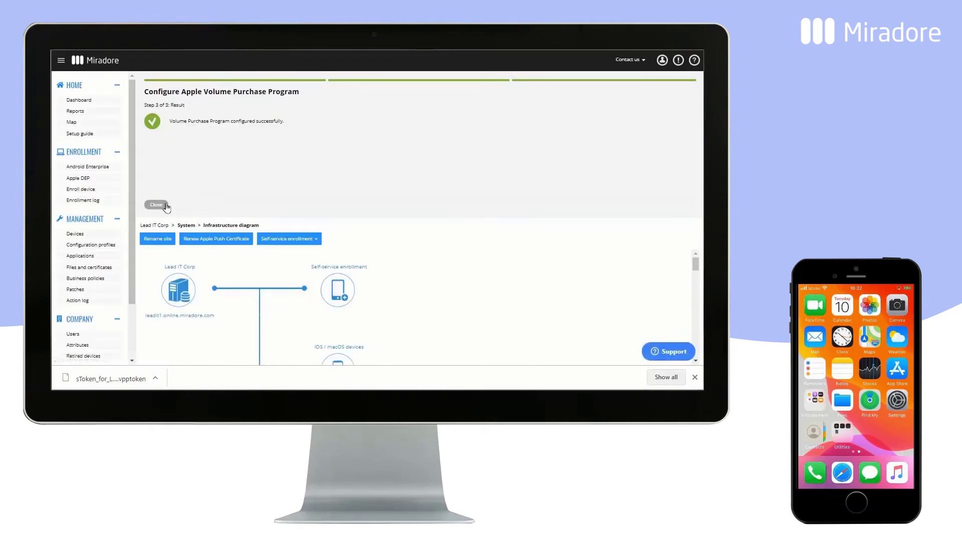
pyautogui.click(166, 206)
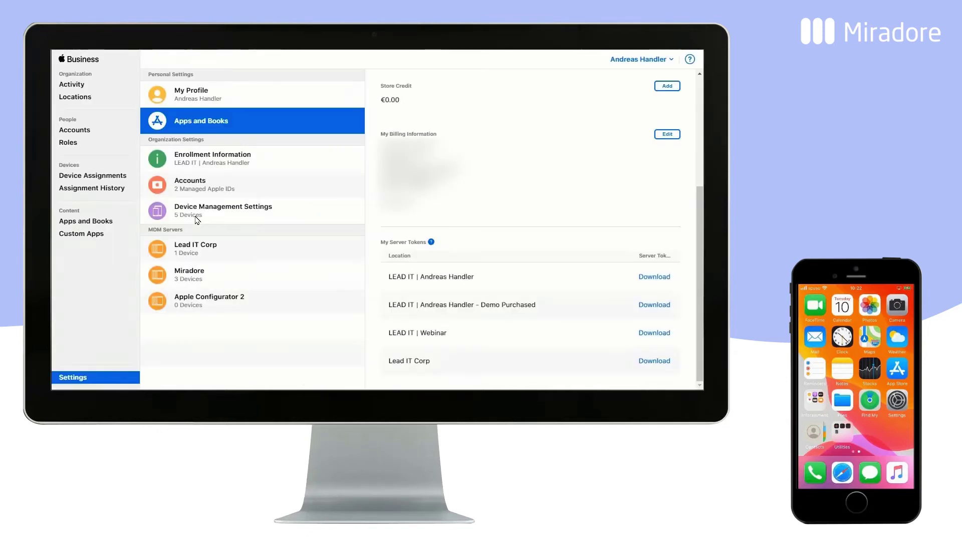
# - Buy 10 Microsoft Outlook licences for Lead IT Corp in Apps and Books
pyautogui.click(99, 224)
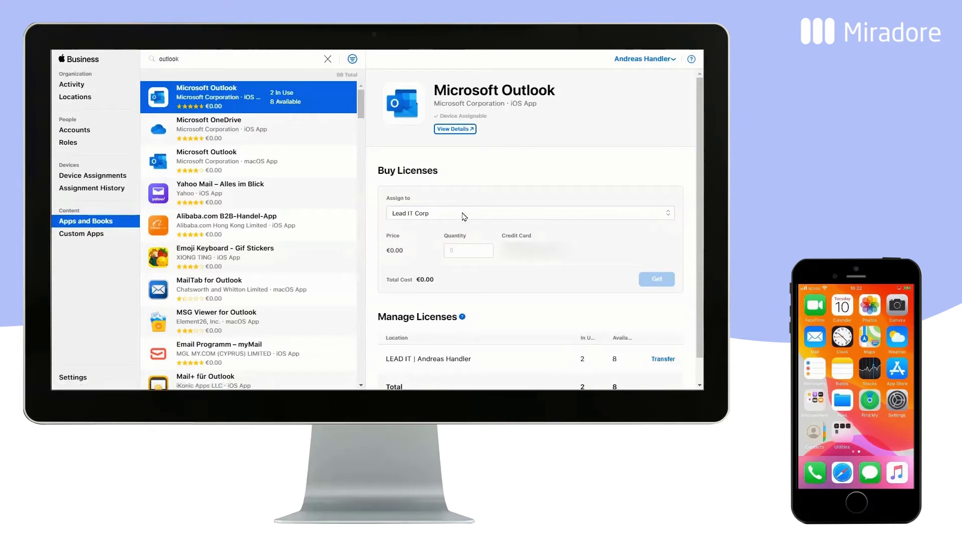
pyautogui.click(475, 257)
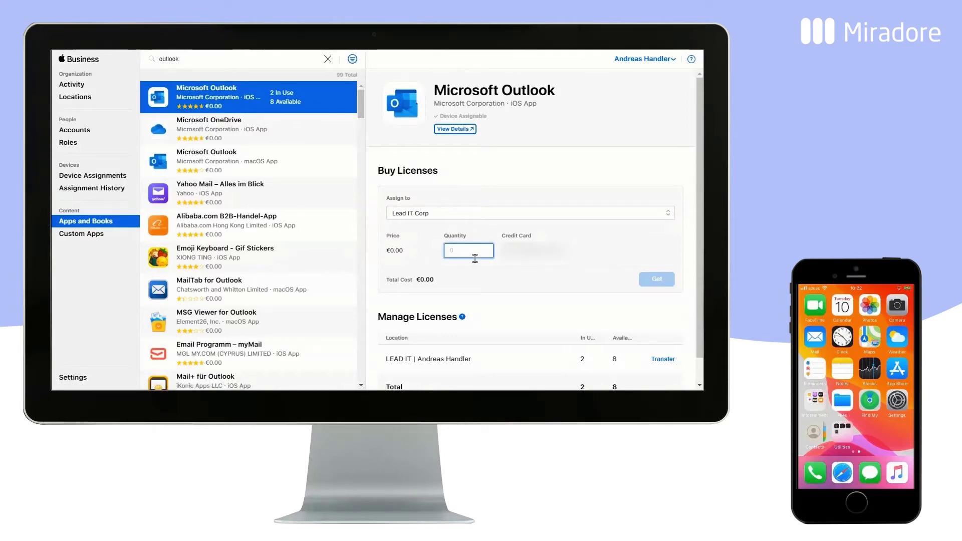
pyautogui.write('10')
pyautogui.click(658, 284)
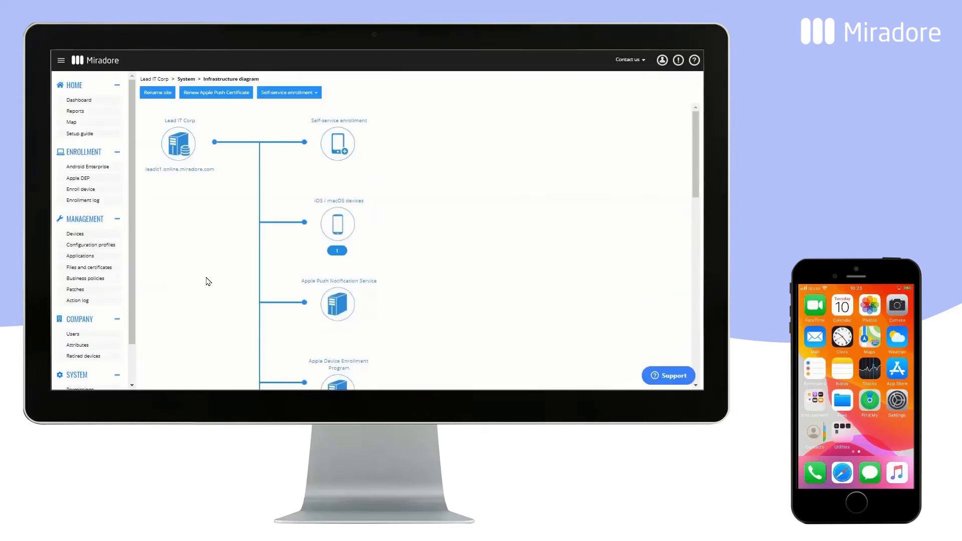
# - Run the Apple VPP application update so Microsoft Outlook joins the Applications list
pyautogui.click(119, 258)
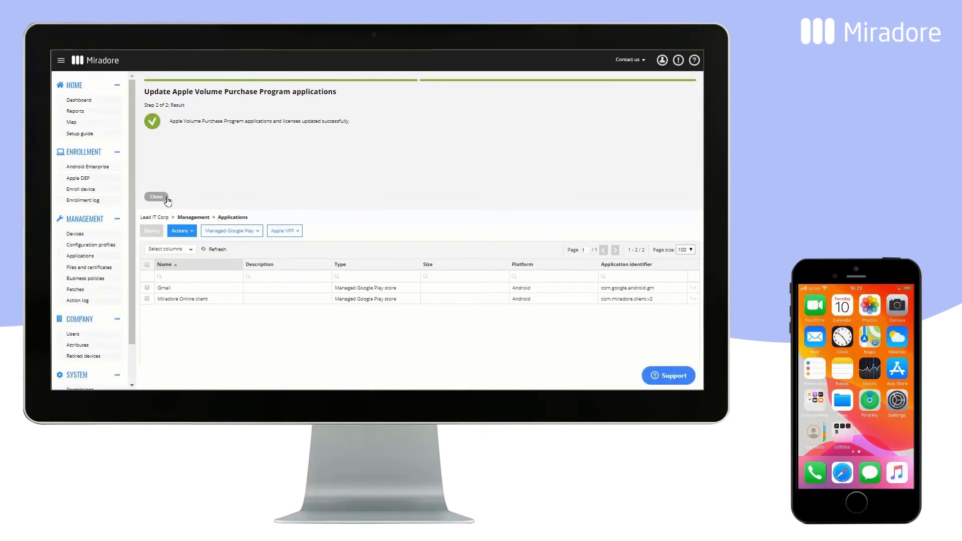
pyautogui.click(156, 197)
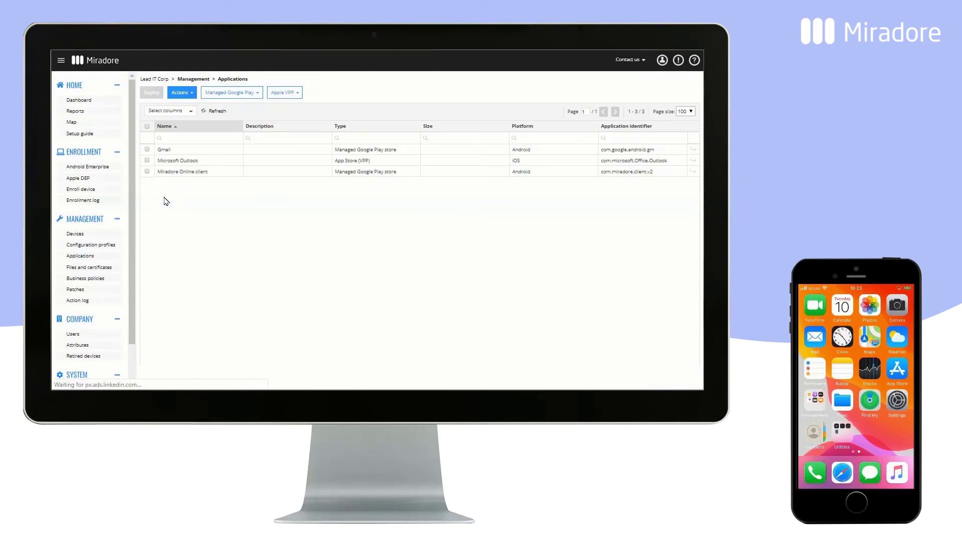
# - Add Outlook configuration setting EmailUPN mapped to the Mail for Exchange email address
pyautogui.click(216, 161)
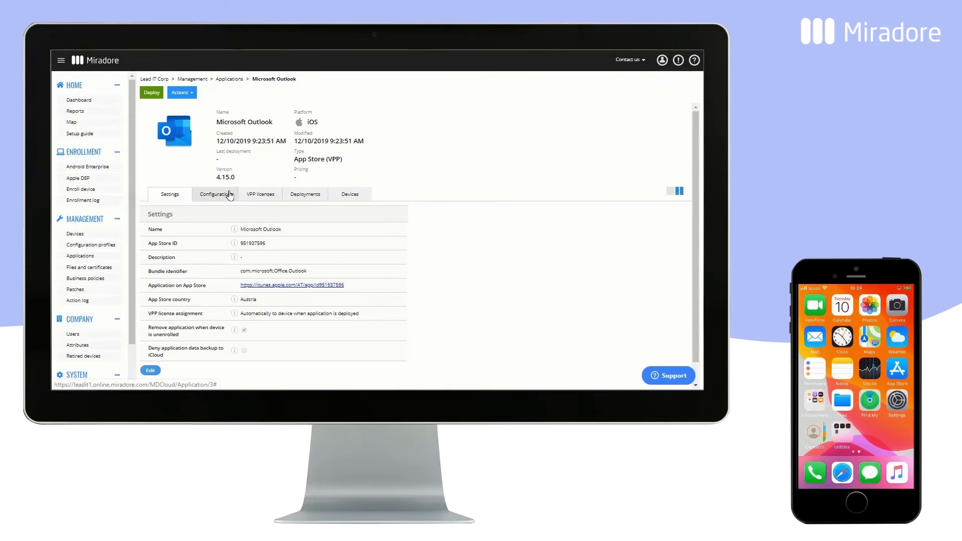
pyautogui.click(229, 195)
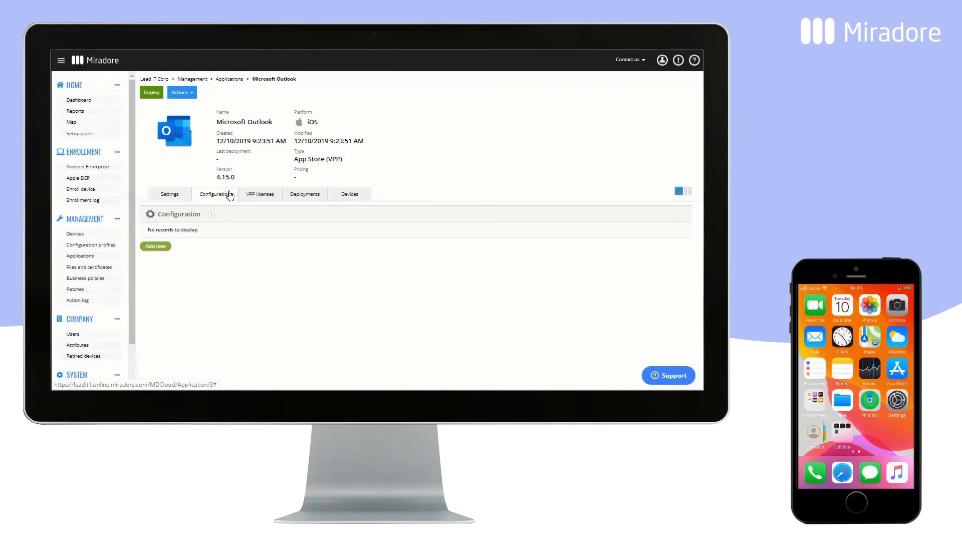
pyautogui.click(169, 244)
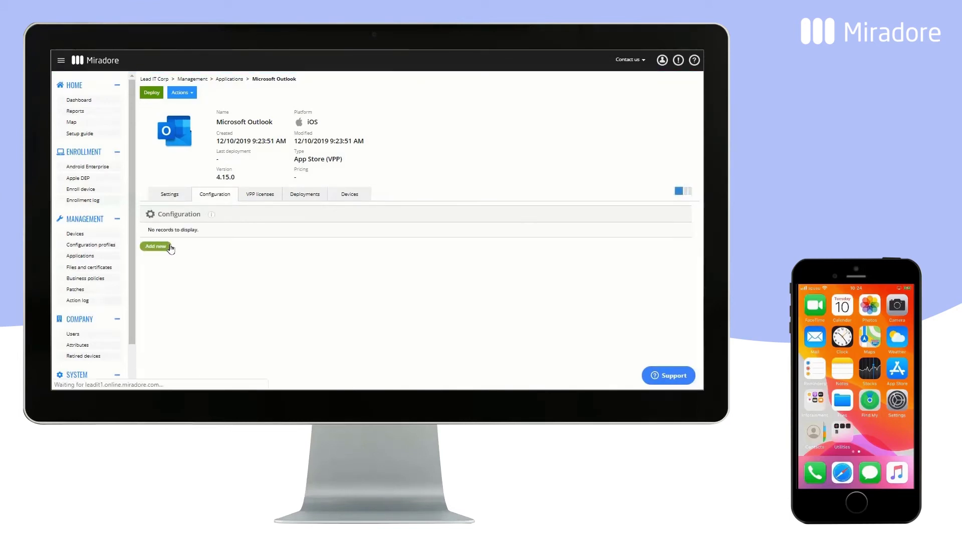
pyautogui.click(256, 121)
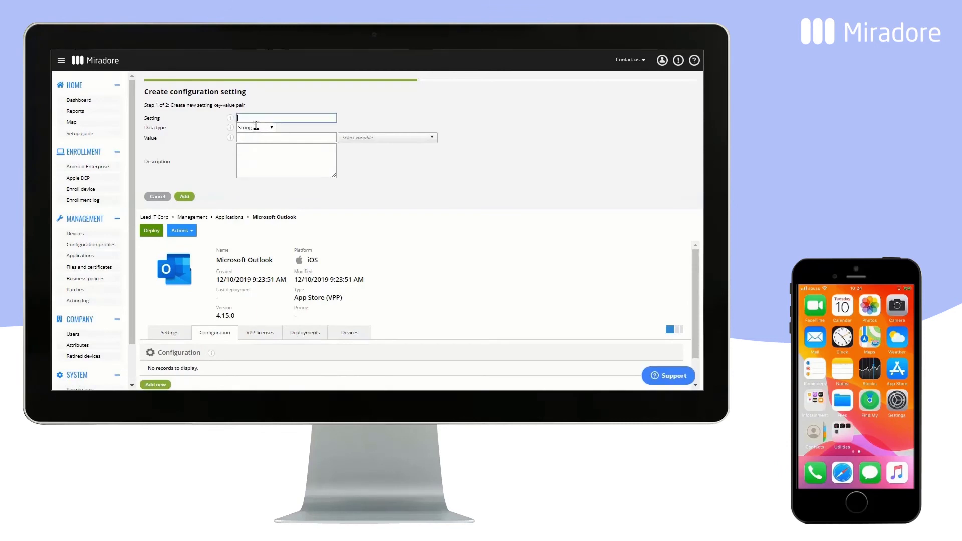
pyautogui.hotkey('ctrl', 'v')
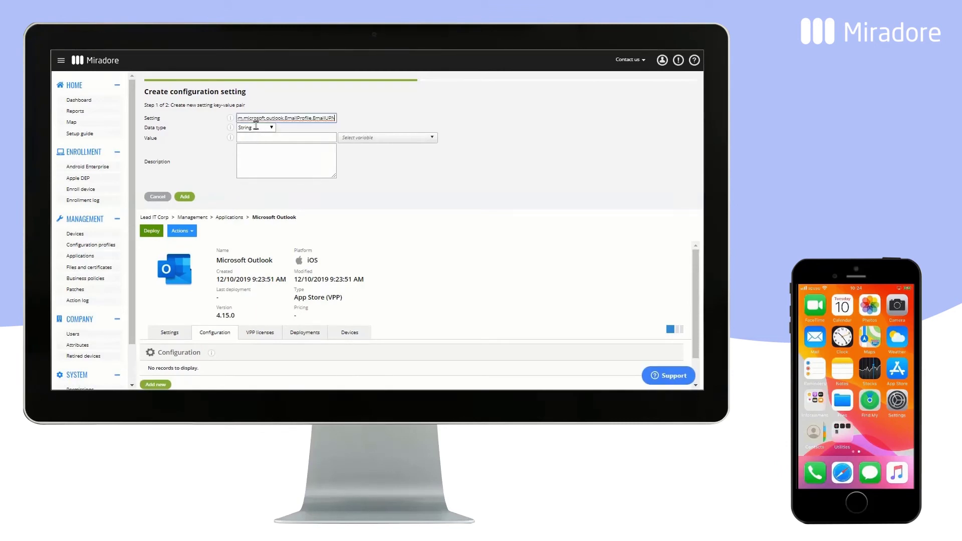
pyautogui.click(357, 140)
pyautogui.click(374, 174)
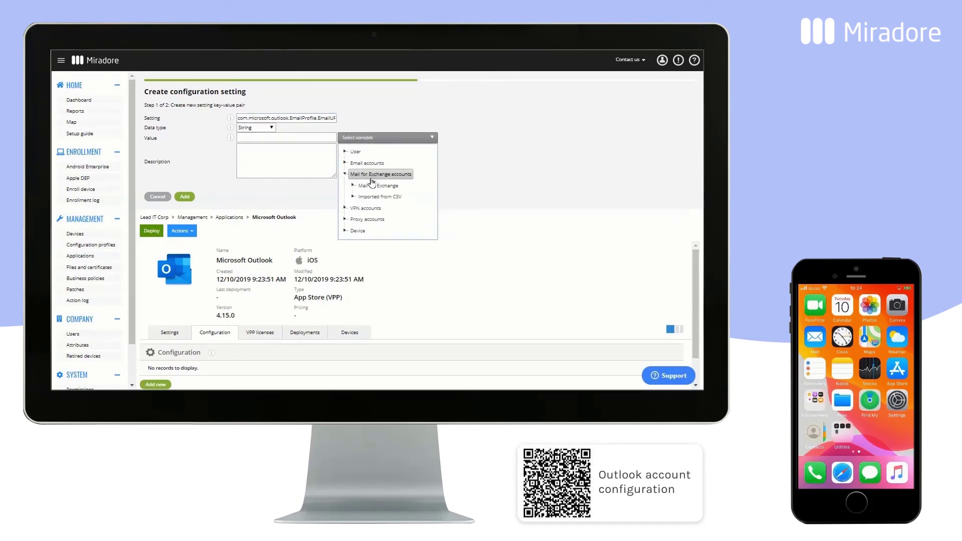
pyautogui.click(373, 186)
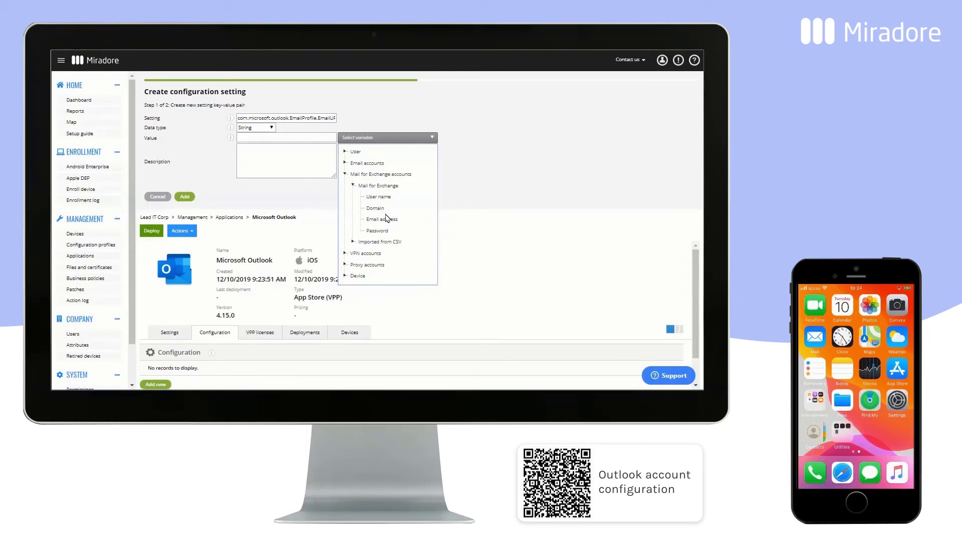
pyautogui.click(384, 219)
pyautogui.click(185, 196)
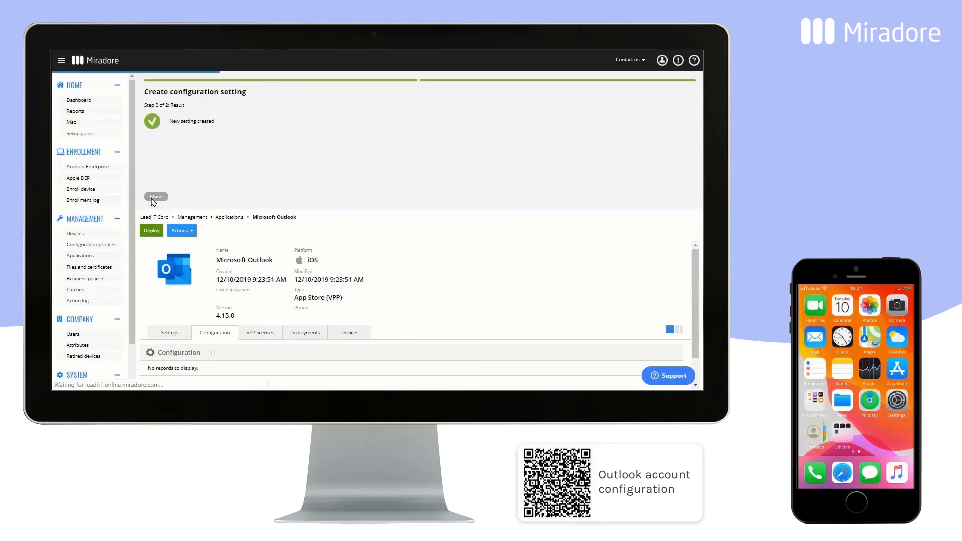
# - Add setting EmailAddress, also mapped to the Exchange email address
pyautogui.click(157, 262)
pyautogui.click(253, 119)
pyautogui.write('com.microsoft.outlook.EmailProfile.EmailAddress')
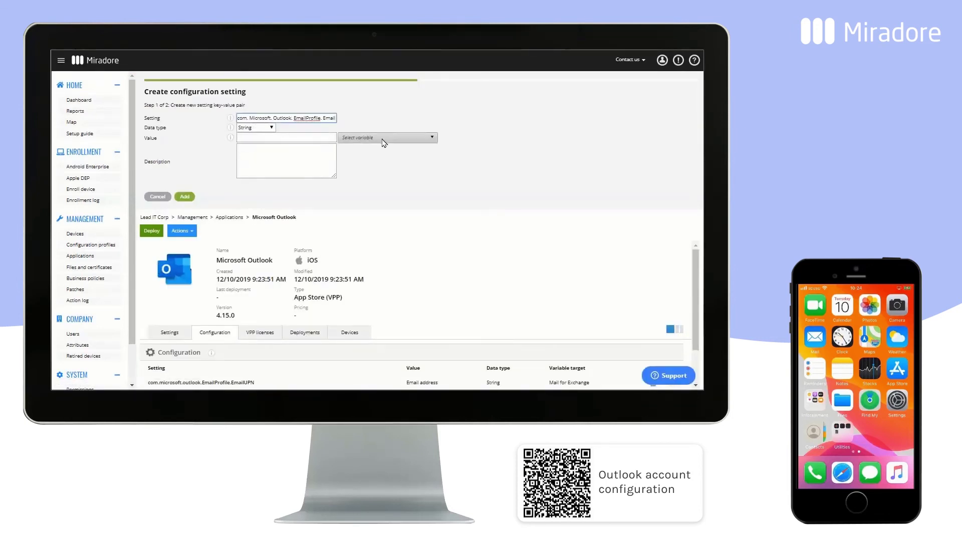
pyautogui.click(386, 138)
pyautogui.click(393, 220)
pyautogui.click(184, 197)
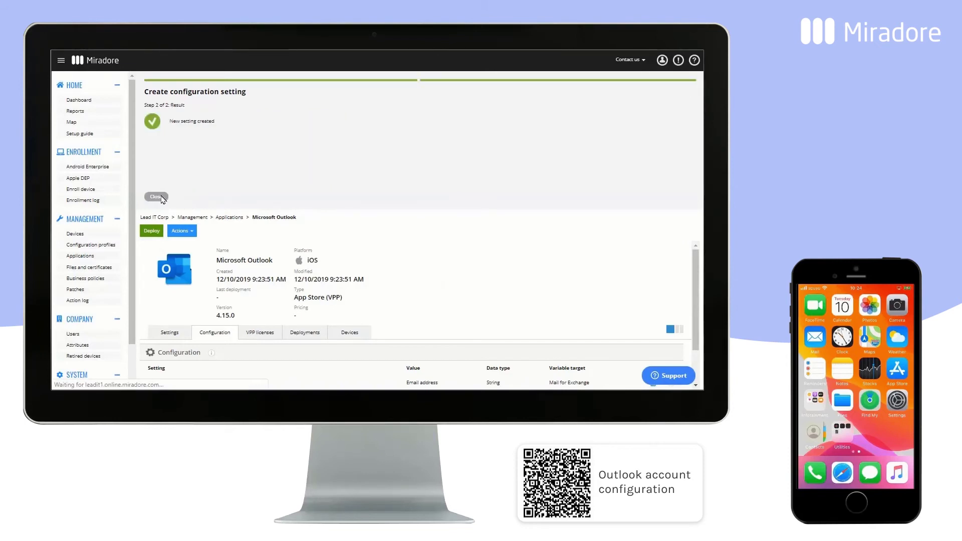
# - Add setting AccountType with the value ModernAuth
pyautogui.click(155, 276)
pyautogui.click(258, 119)
pyautogui.hotkey('ctrl', 'v')
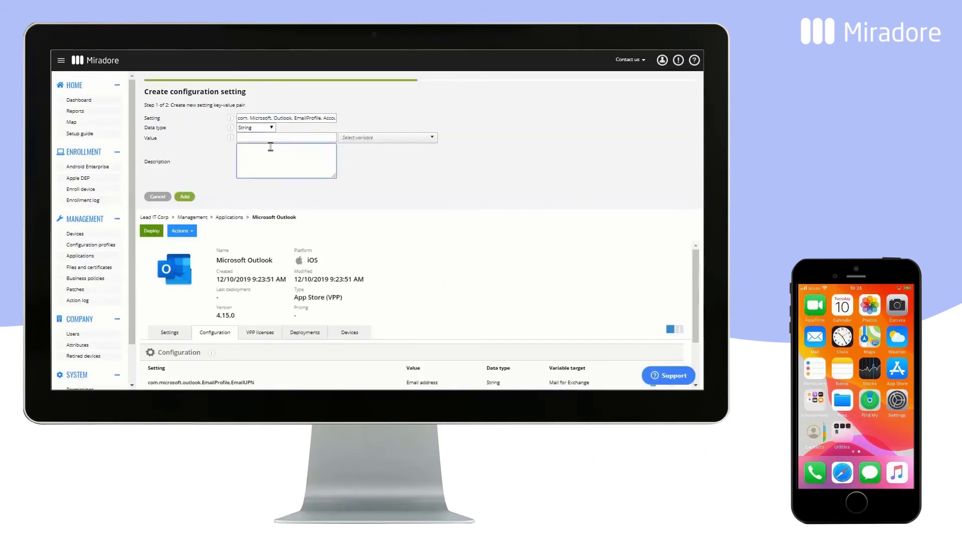
pyautogui.click(269, 138)
pyautogui.write('ModernAuth')
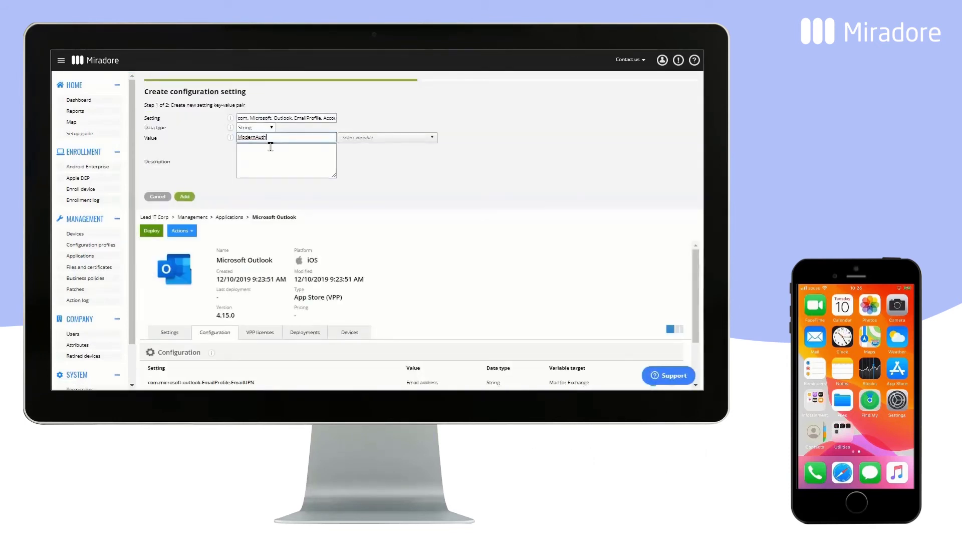
pyautogui.click(184, 196)
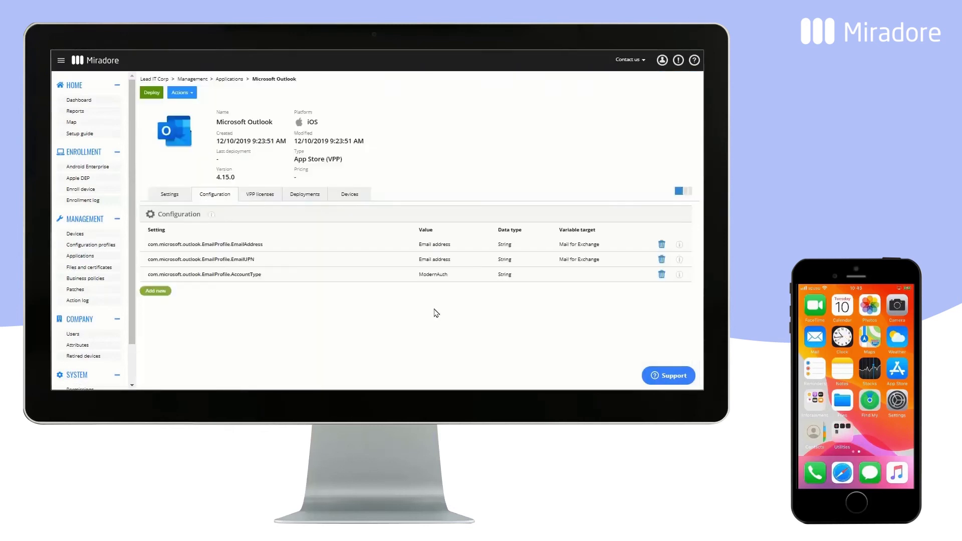
# - Deploy Microsoft Outlook to the enrolled iPhone
pyautogui.click(156, 96)
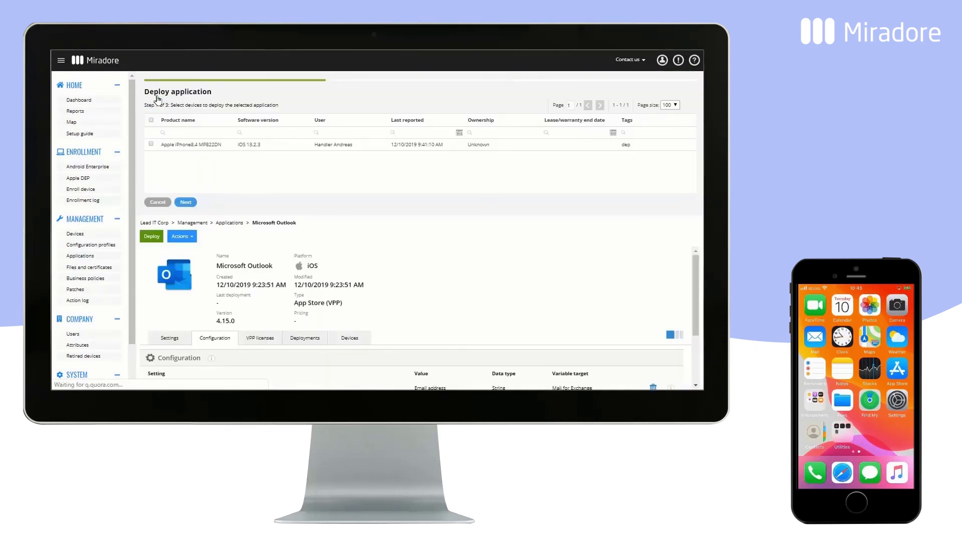
pyautogui.click(169, 146)
pyautogui.click(185, 203)
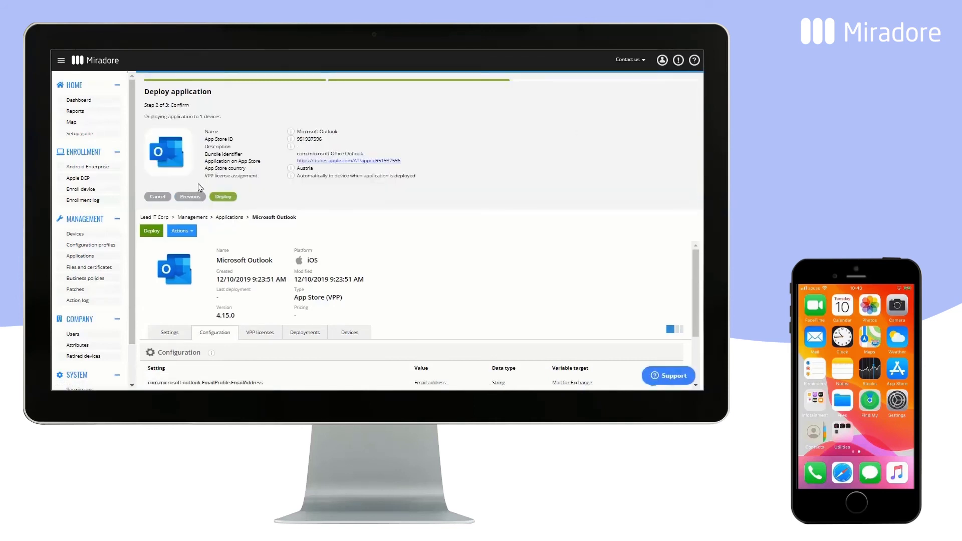
pyautogui.click(224, 197)
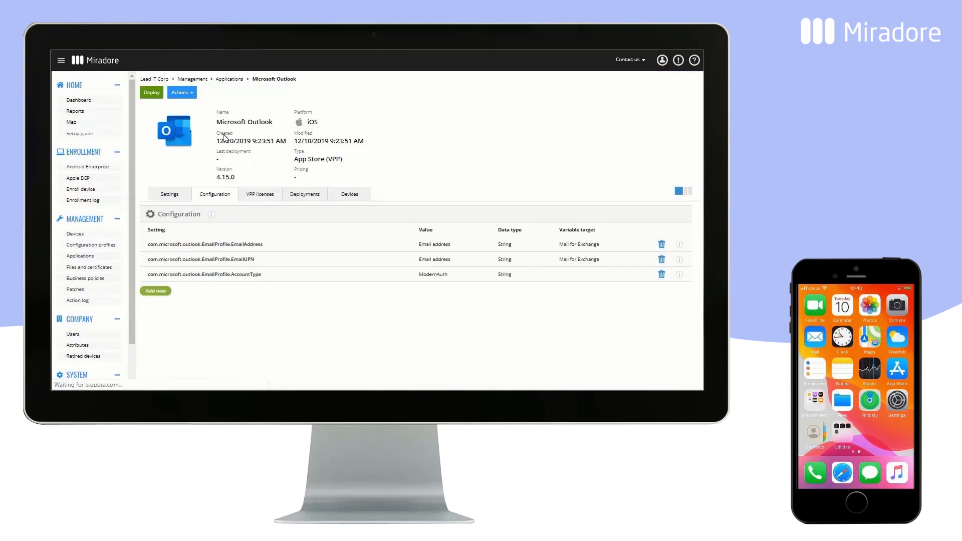